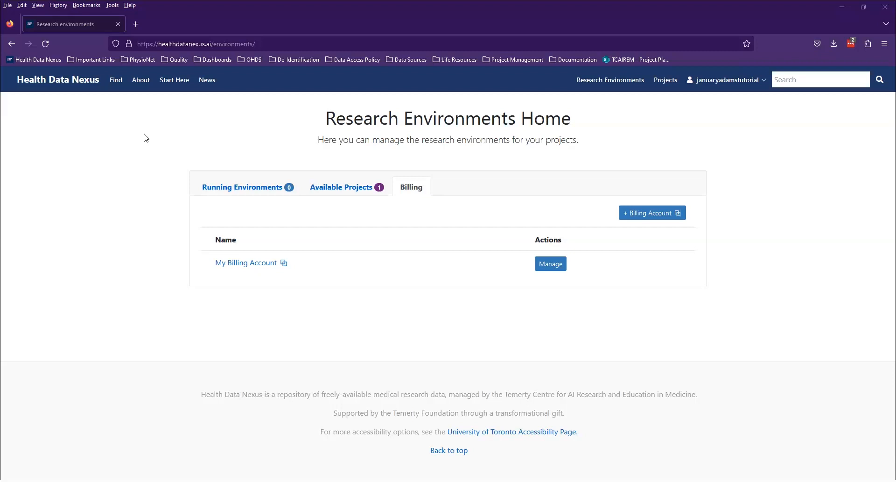
Create a new workspace among the running environments, using My Billing Account and the us-central1 region.
click(246, 182)
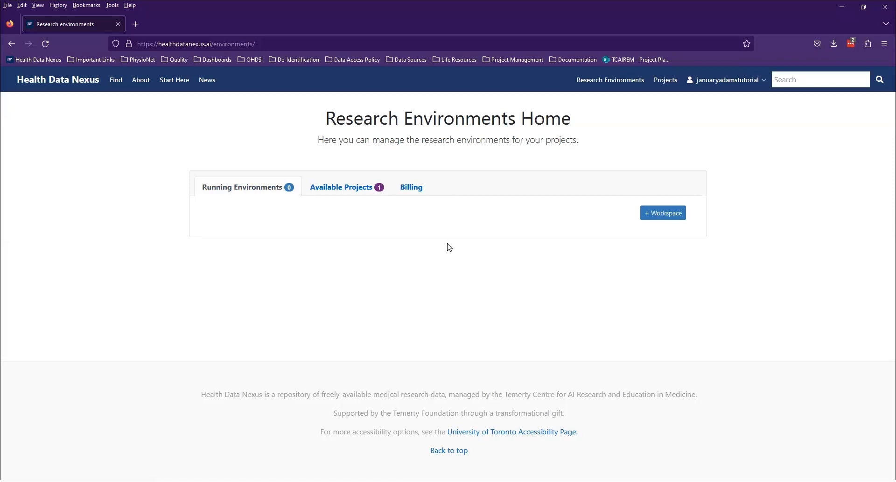
click(671, 214)
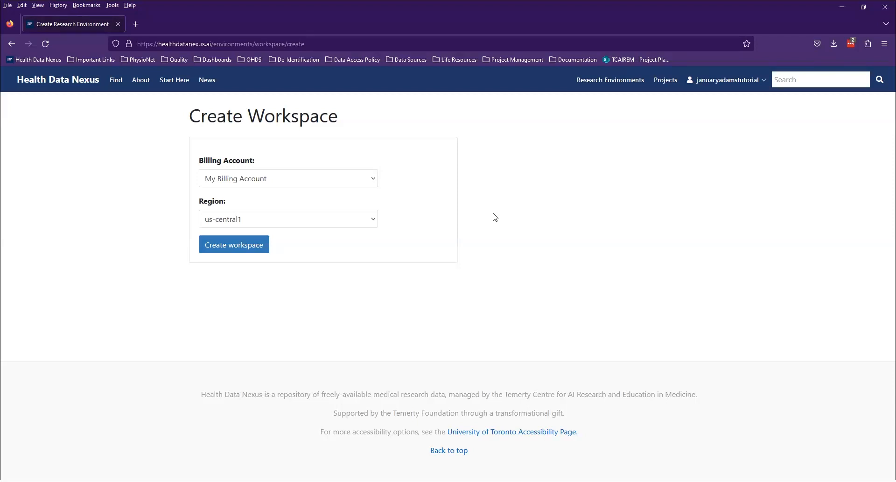
click(230, 245)
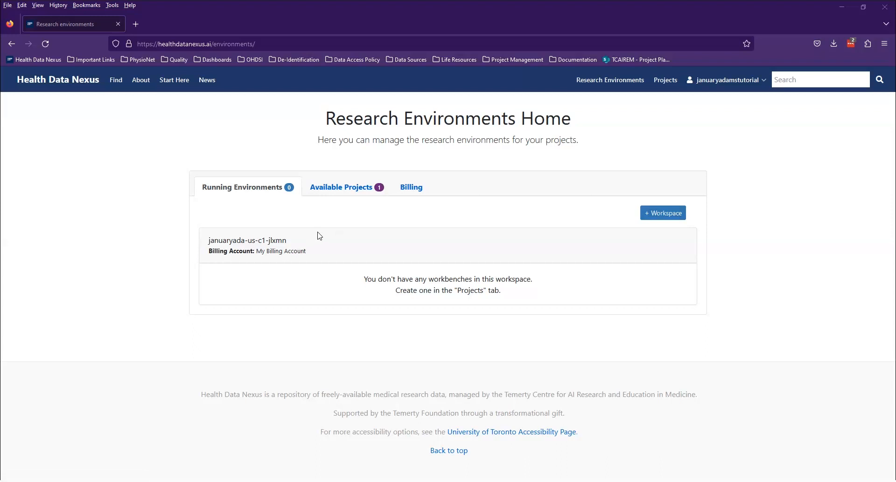
Set up a research environment for the available GIM project with a 4 CPU, 15GB RAM instance and the Jupyter environment type.
click(340, 196)
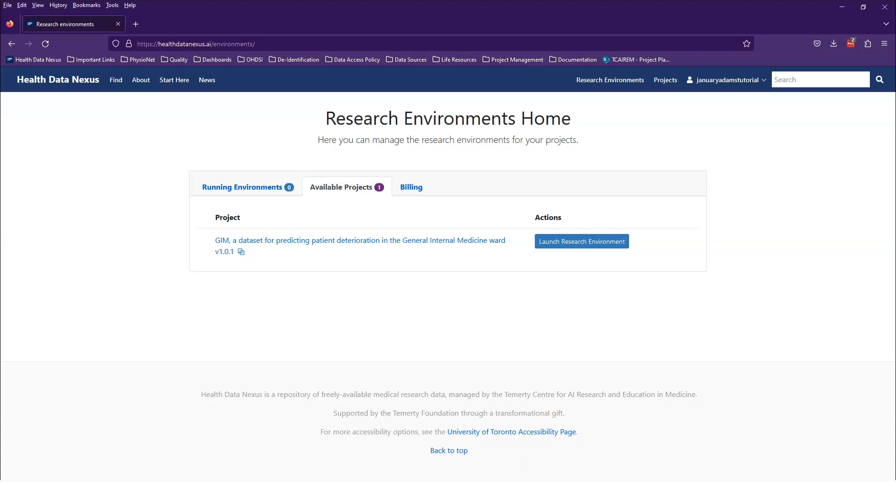
click(575, 242)
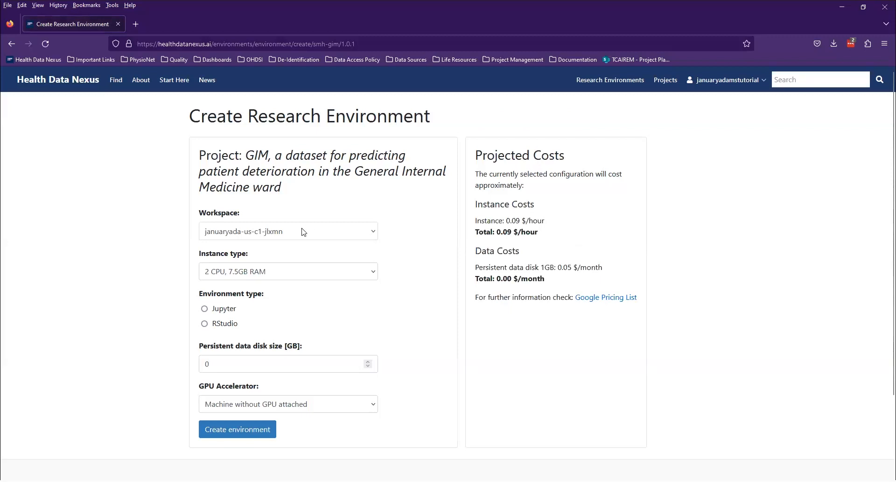
click(313, 273)
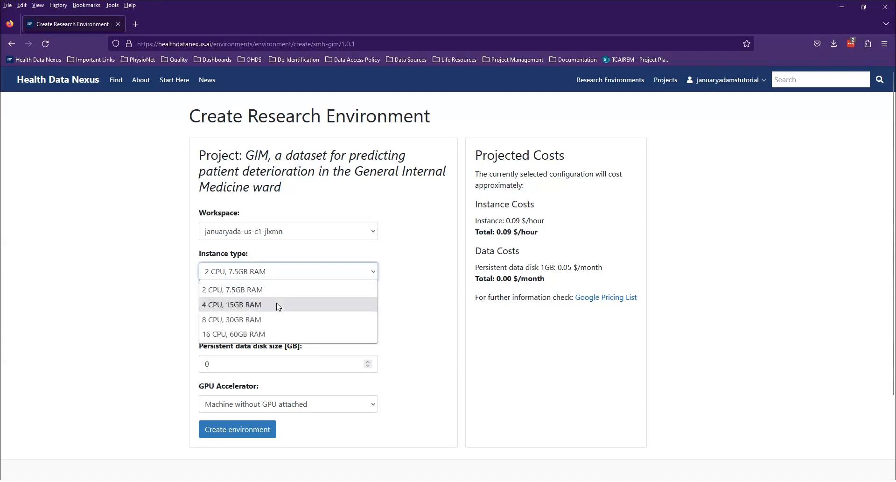
click(278, 305)
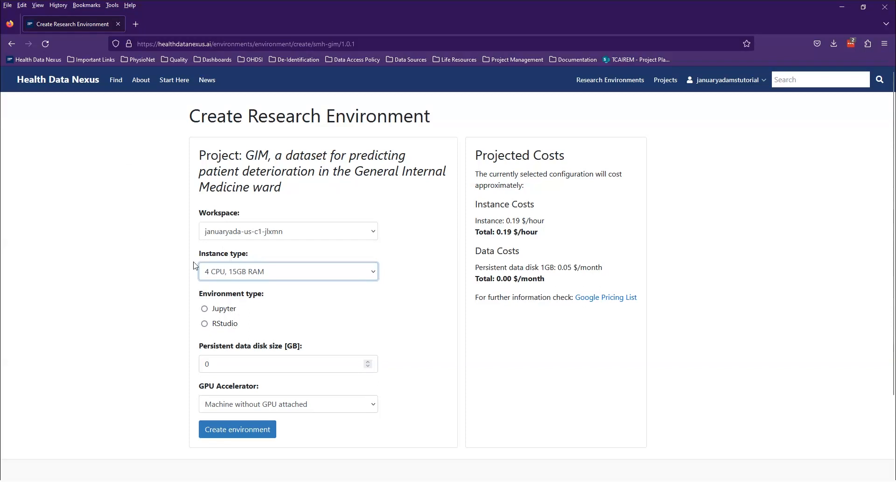
click(232, 312)
Set the persistent data disk to 20 GB, keep the machine without a GPU, and create the environment.
scroll(234, 316, down, 2)
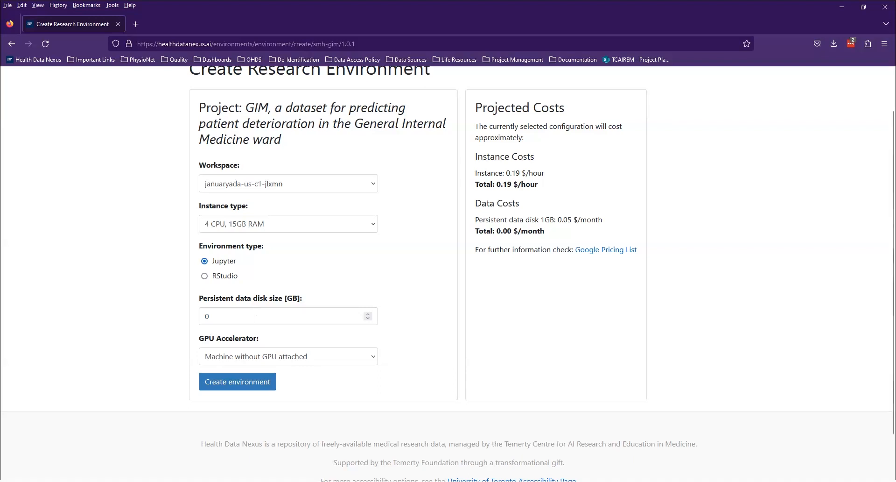
click(256, 319)
key(BackSpace)
text(20)
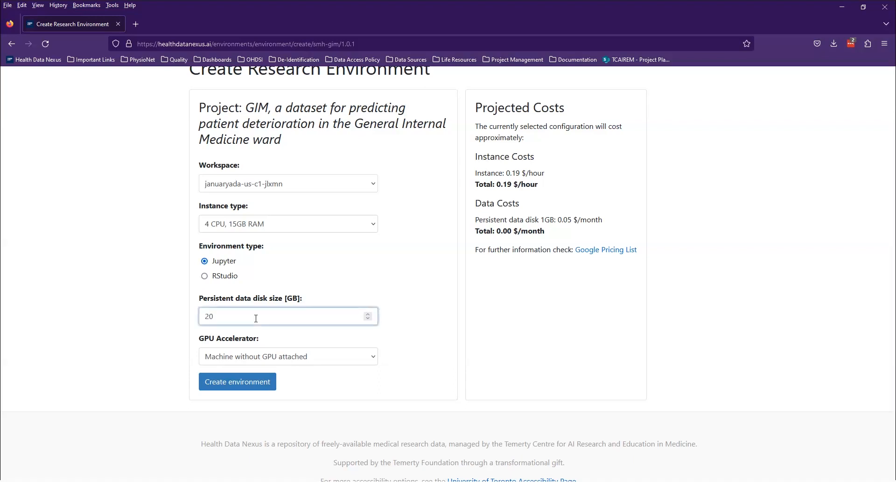
click(320, 360)
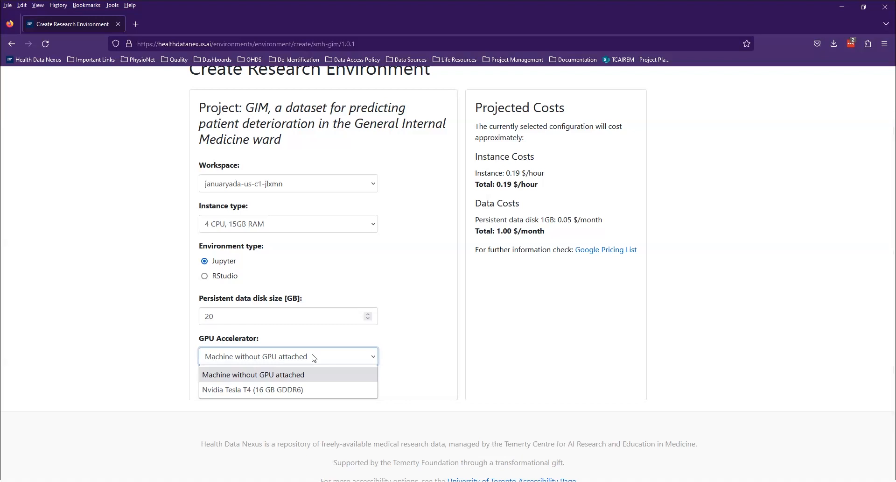
click(458, 374)
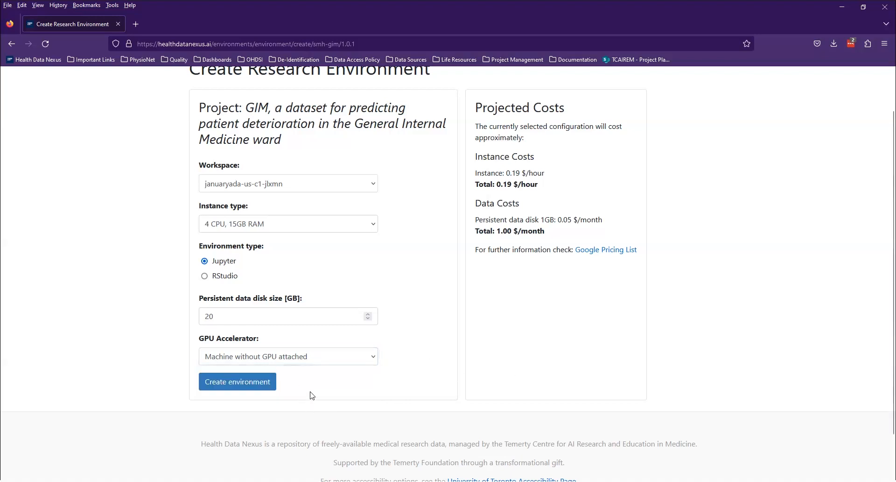
click(219, 383)
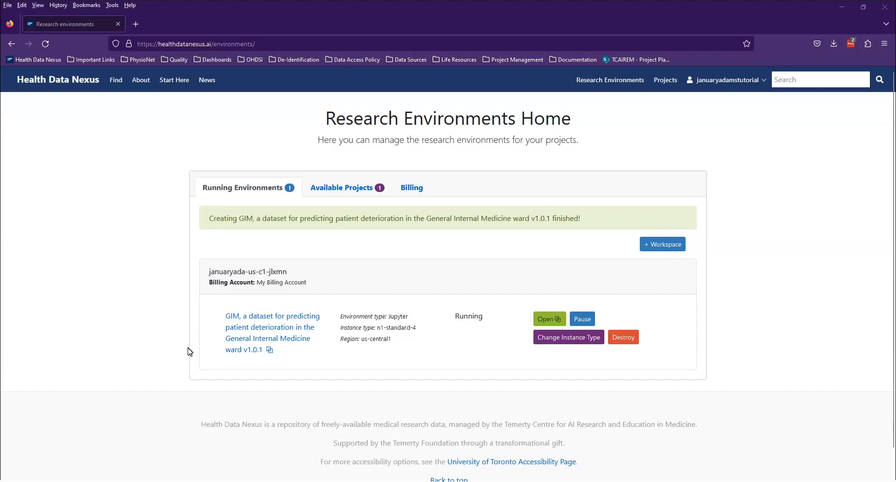
Open the running GIM environment in JupyterLab, and start a terminal and close it again.
click(546, 320)
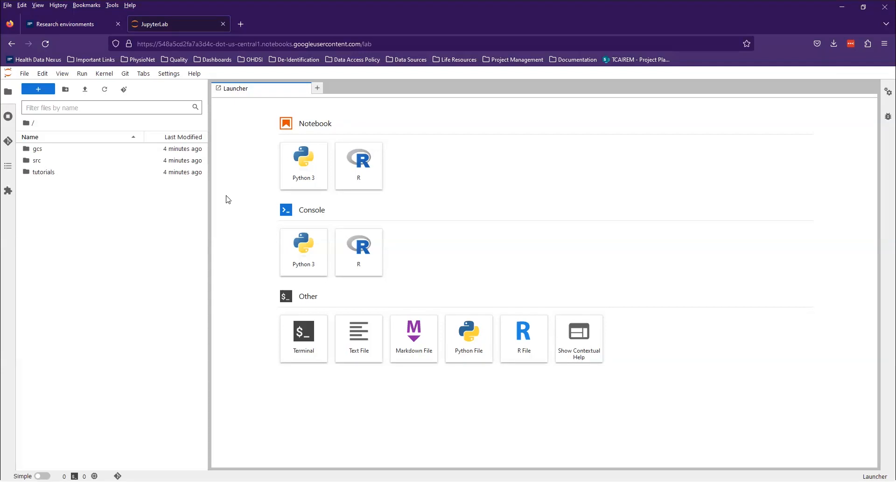
click(313, 339)
click(304, 88)
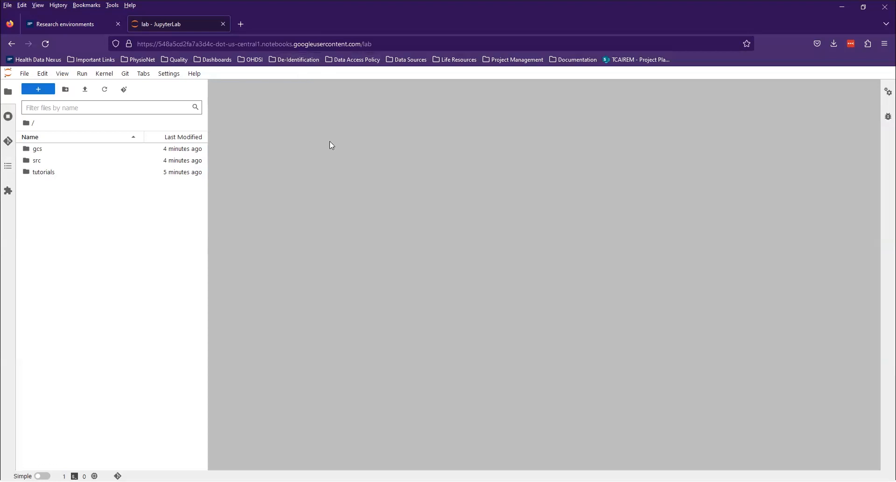
Create a new Python 3 notebook and place the cursor in its first cell.
click(304, 169)
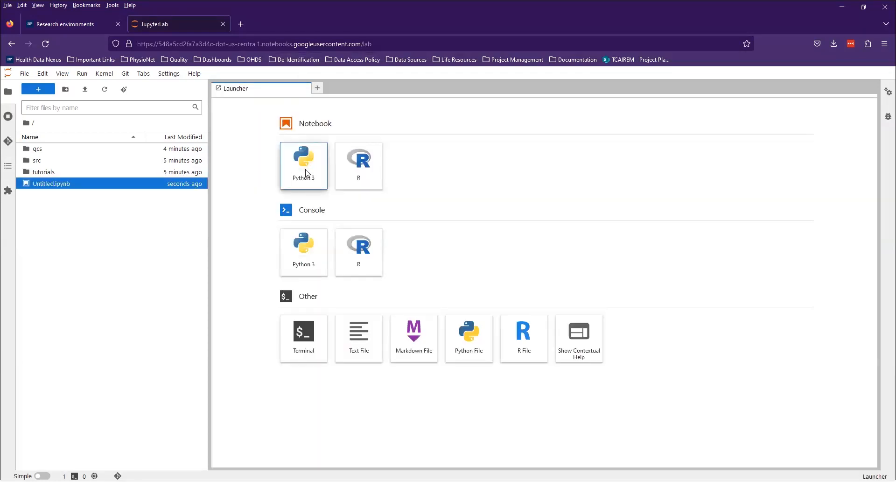
click(282, 121)
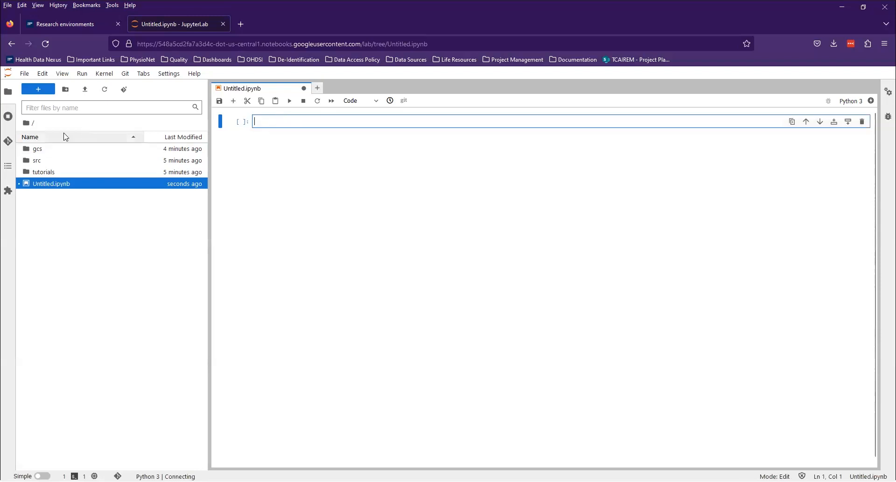
Examine the contents of the pre-processed folder inside gcs and return to the root directory.
click(41, 153)
double_click(41, 153)
double_click(41, 151)
double_click(40, 150)
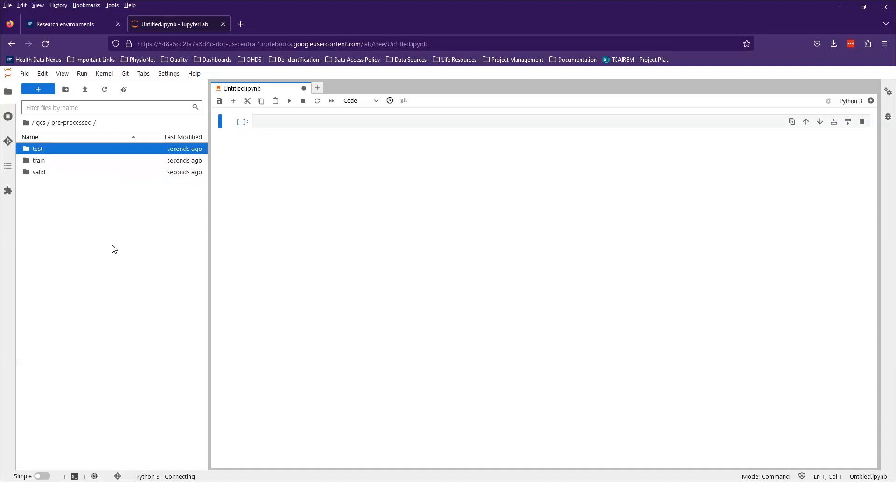
click(27, 123)
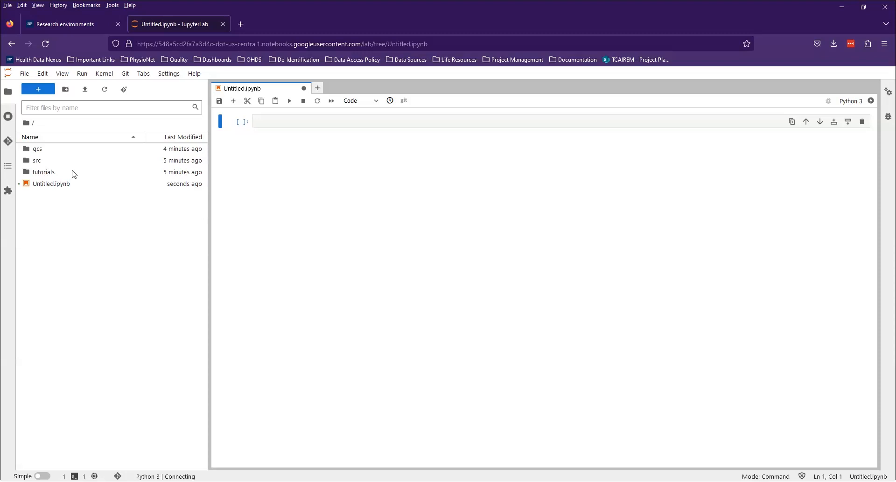
Copy data_tutorial.ipynb from the gcs folder into the root directory.
double_click(44, 148)
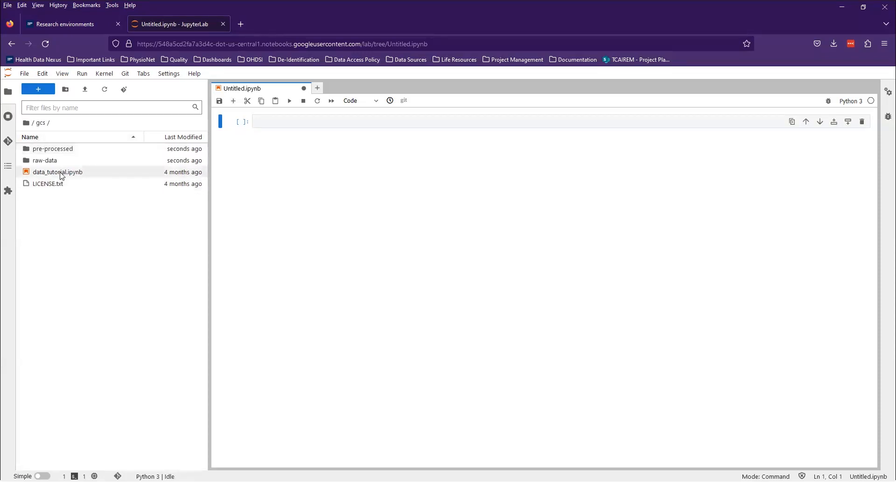
right_click(60, 174)
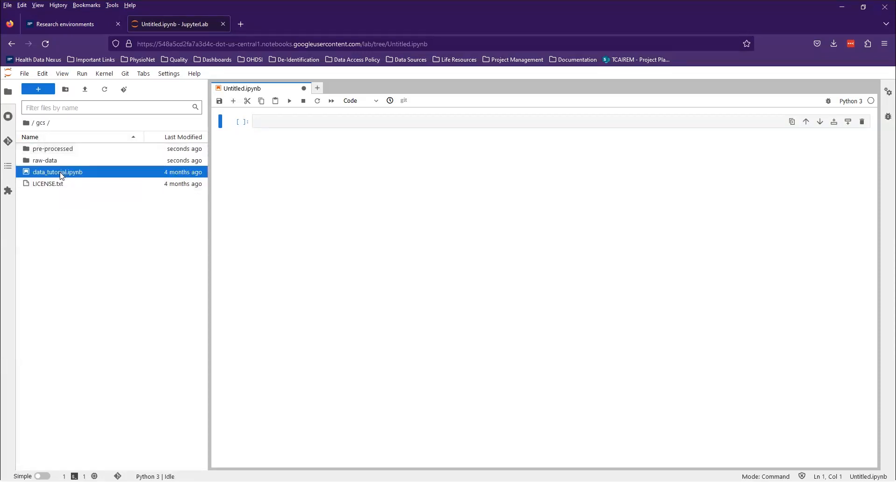
click(90, 262)
click(26, 123)
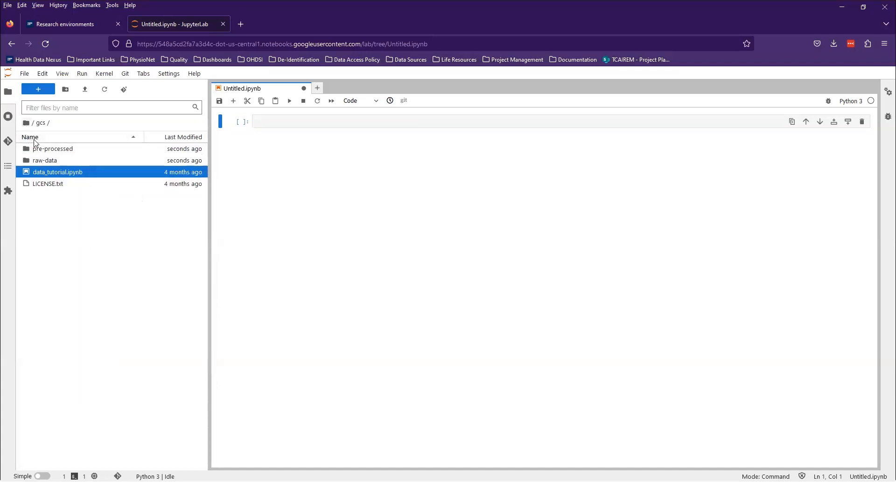
right_click(62, 215)
click(79, 222)
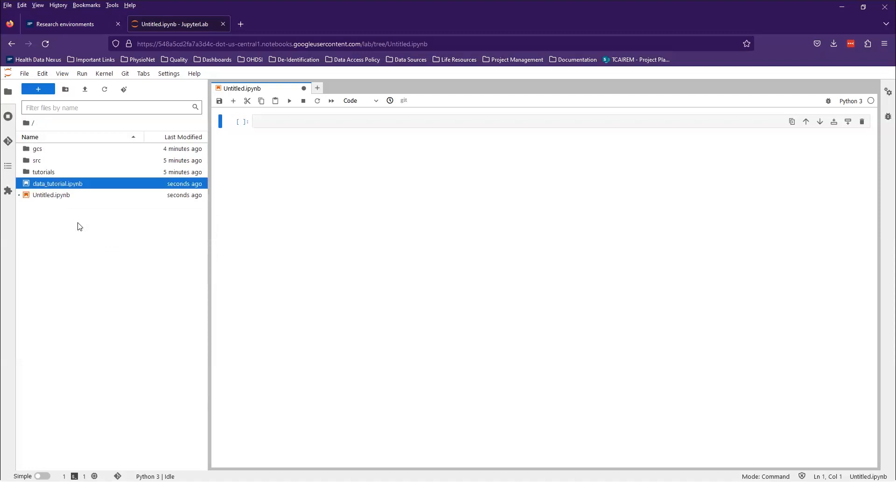
Open the copied data_tutorial.ipynb and run its first code cell, which installs plotly and imports the libraries.
double_click(70, 184)
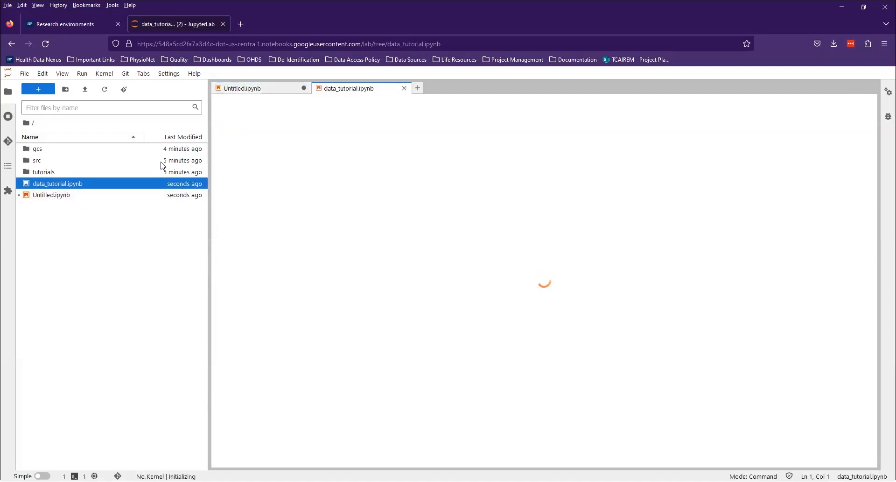
click(351, 160)
key(shift+Return)
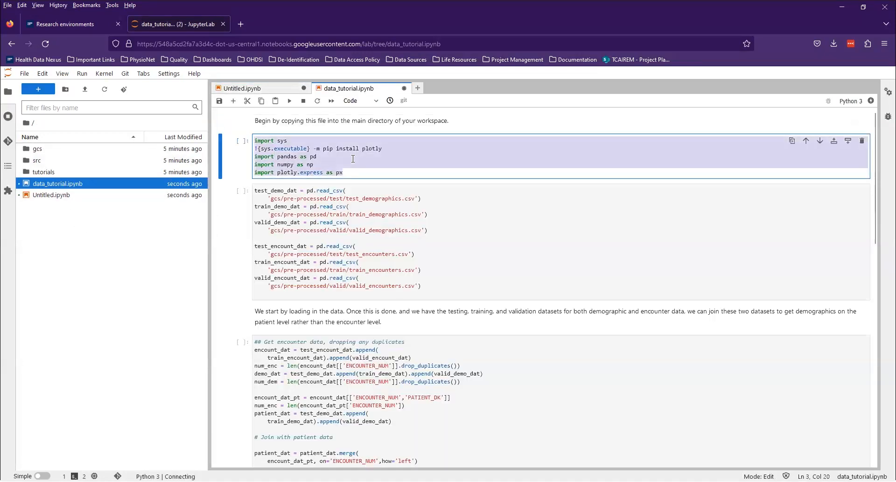
Run the cell that reads the demographics and encounters CSV files and the cell that joins them into patient data.
click(508, 247)
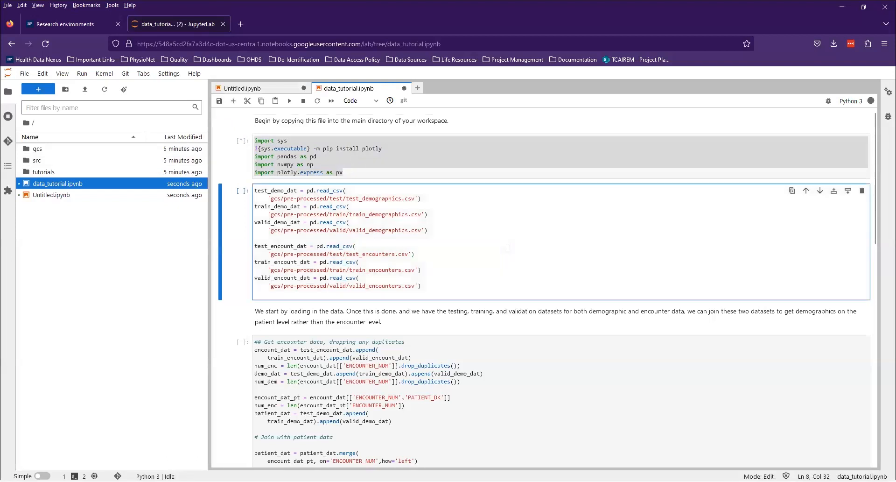
key(ctrl+a)
key(shift+Return)
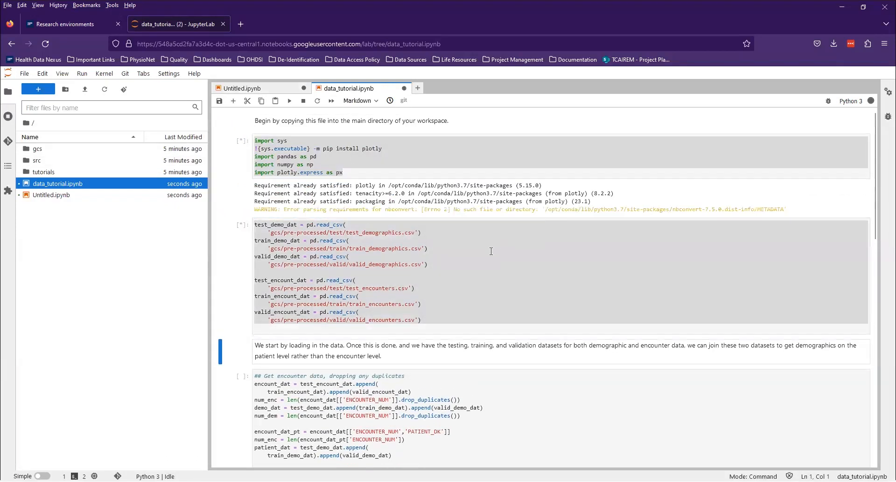
scroll(492, 251, down, 3)
click(497, 327)
key(ctrl+a)
key(shift+Return)
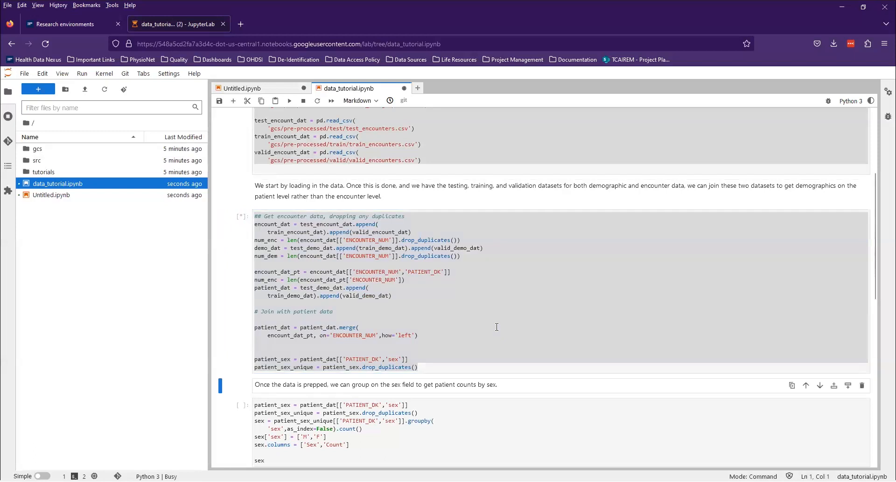
Run the cell that groups the prepared data on the sex field to get patient counts.
scroll(414, 228, down, 4)
click(414, 228)
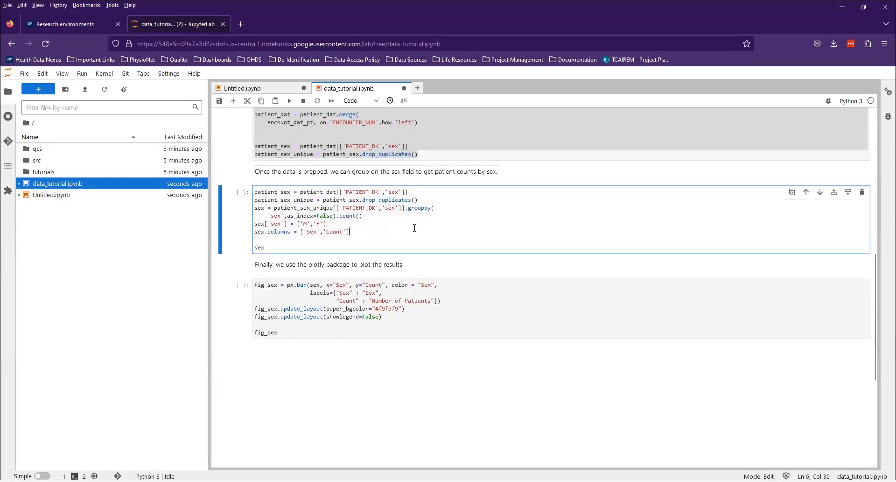
key(ctrl+a)
key(shift+Return)
Run the final plotly cell to draw the bar chart of patient numbers by sex and bring the chart into view.
scroll(410, 246, down, 2)
scroll(410, 246, down, 1)
click(410, 246)
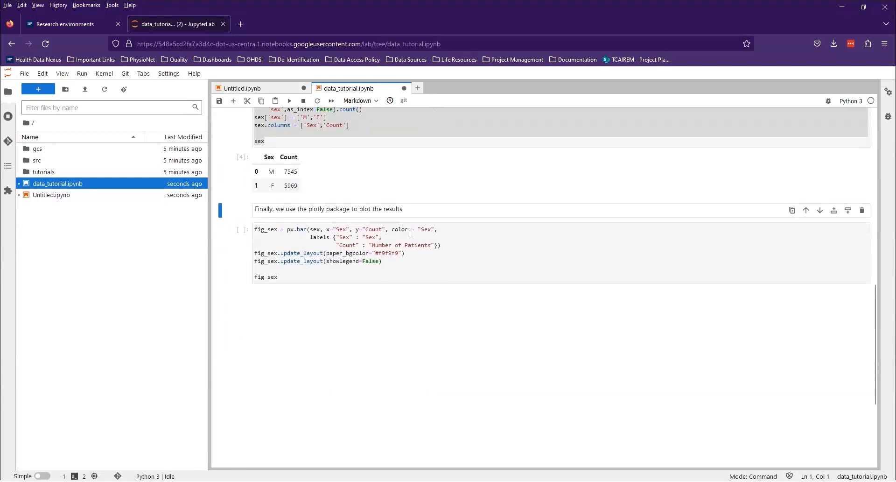
key(ctrl+a)
key(shift+Return)
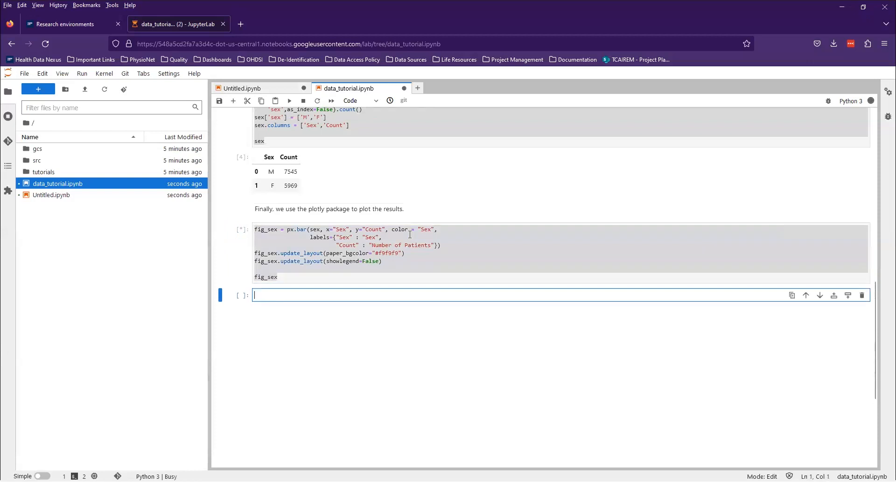
scroll(397, 231, down, 2)
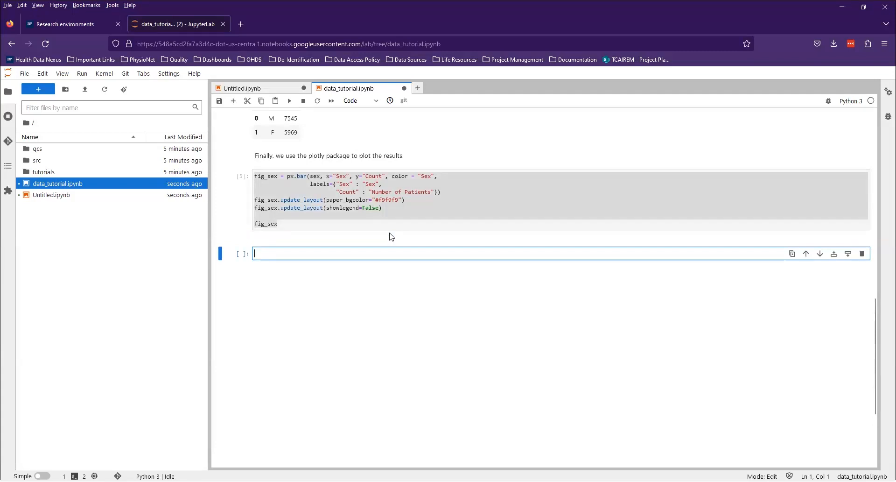
click(364, 226)
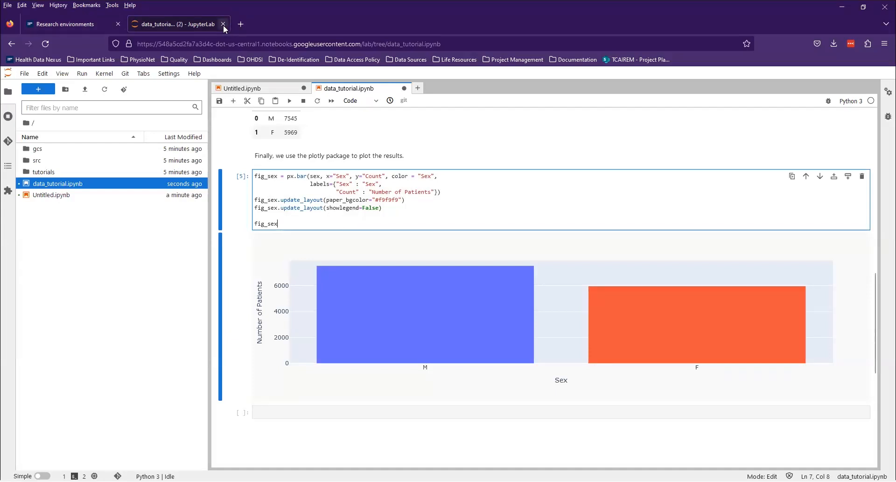
Close the JupyterLab notebook page without saving and pause the running GIM research environment.
click(223, 24)
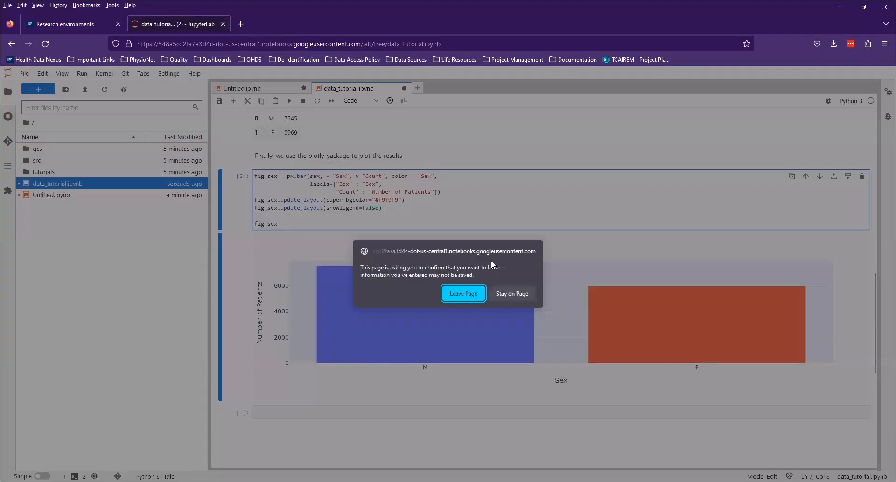
click(464, 294)
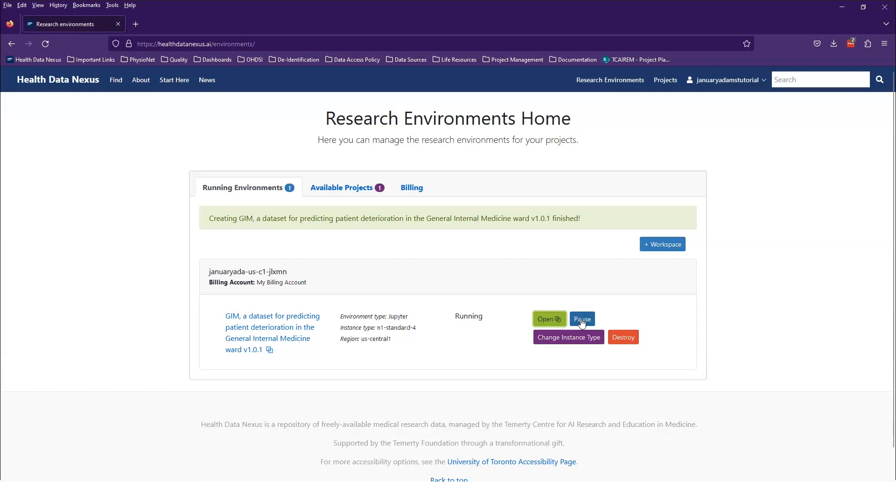
click(582, 319)
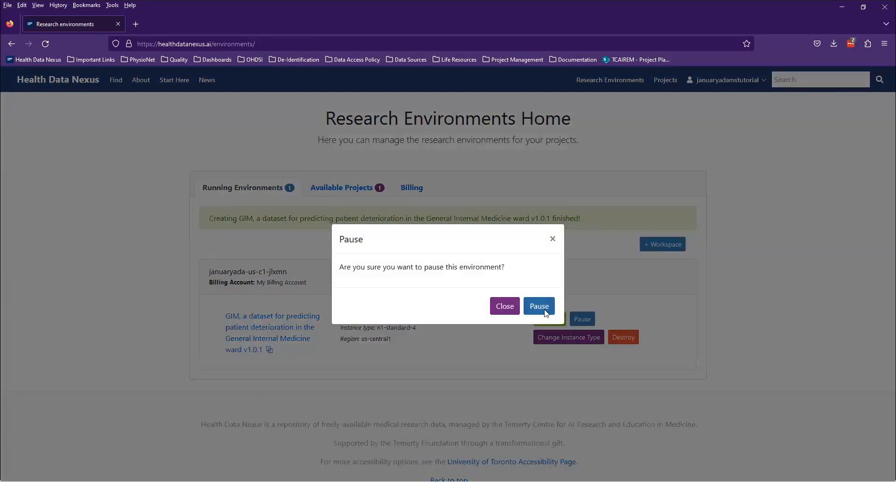
key(Return)
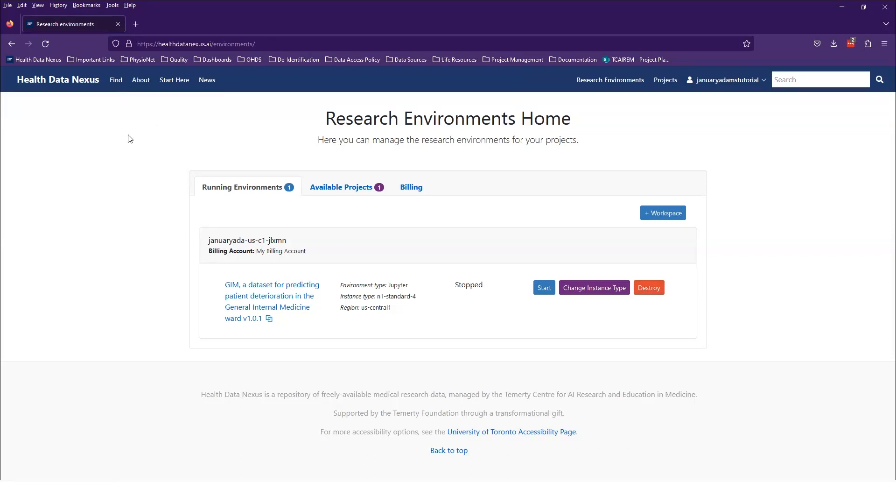
Return to the Health Data Nexus home page, open the news page and highlight the contact e-mail for dataset submissions.
click(46, 81)
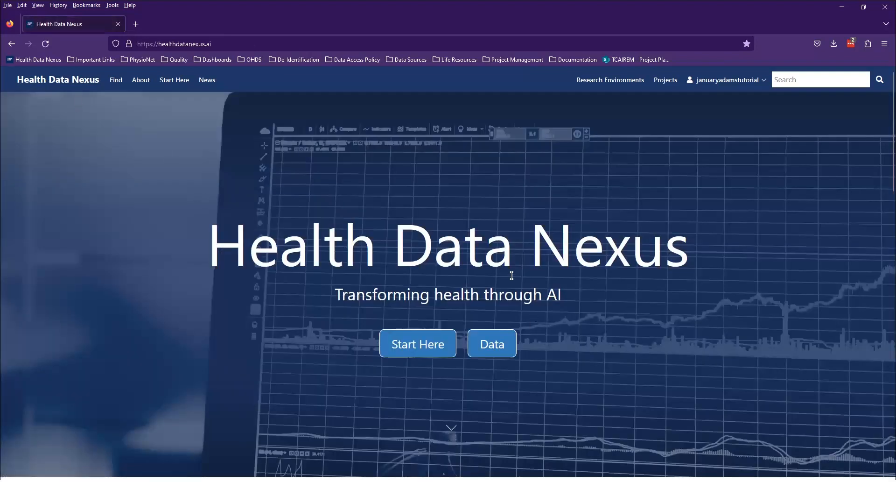
click(206, 90)
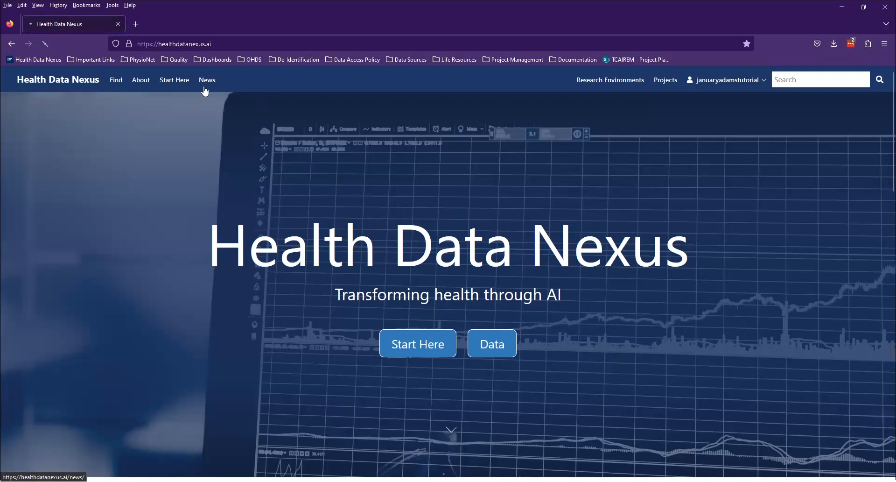
scroll(470, 251, down, 2)
scroll(470, 252, down, 4)
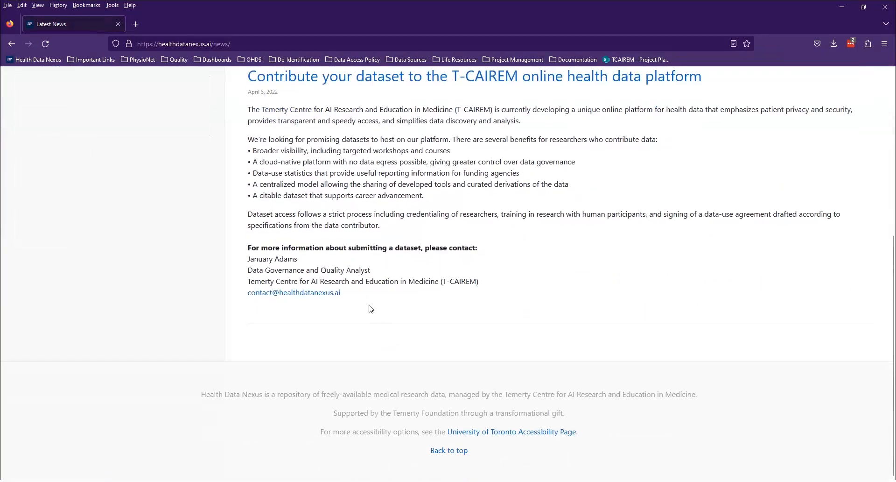
drag(348, 293, 241, 294)
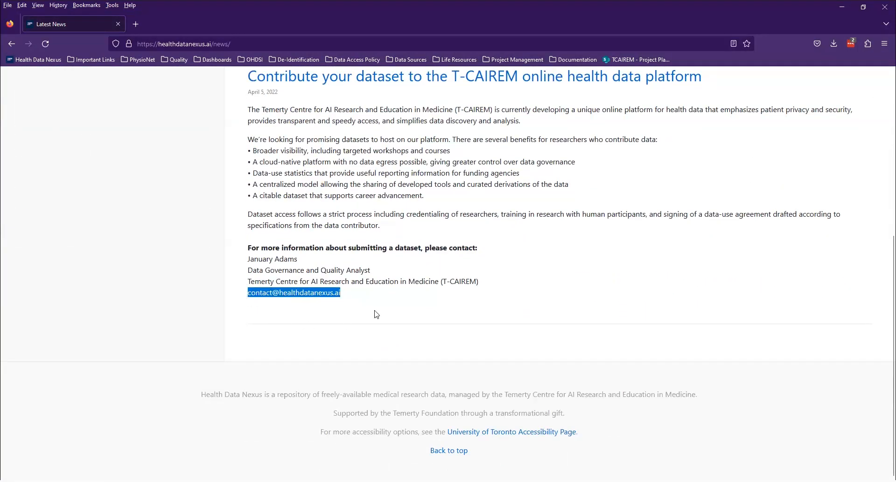
click(349, 296)
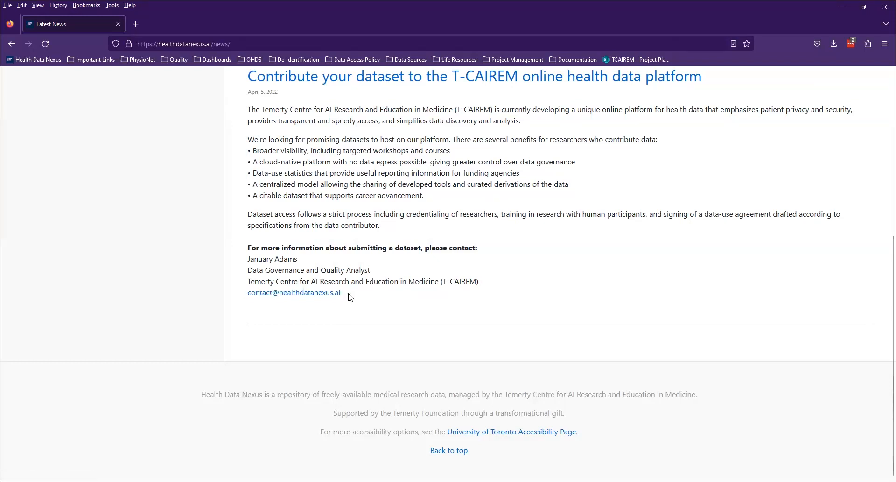